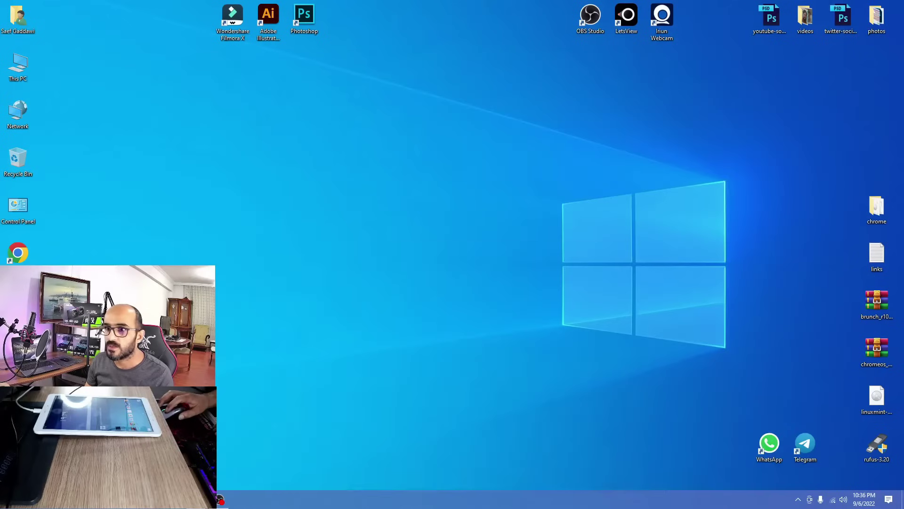
# - Extract the SAMSUNG T560 CUSOM ROM 7.1.2 archive into its own desktop folder and move the archive to the Recycle Bin
pyautogui.rightClick(293, 146)
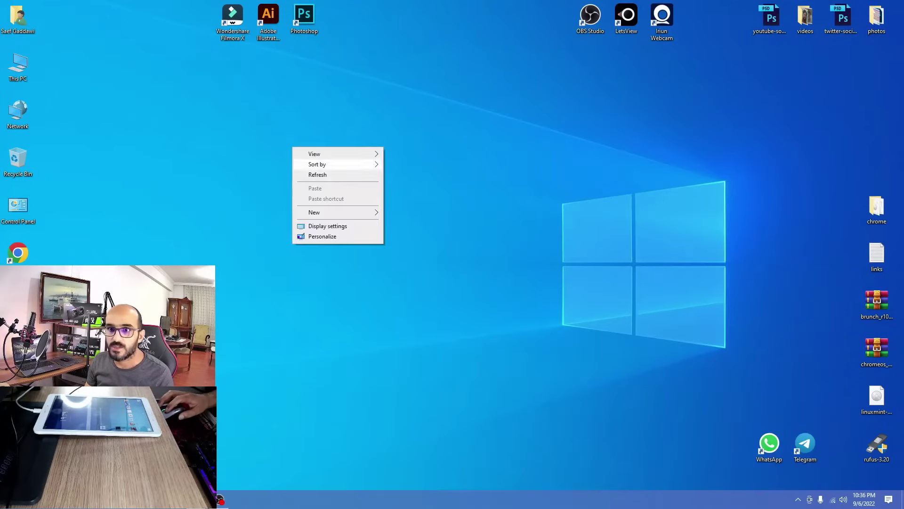
pyautogui.click(317, 174)
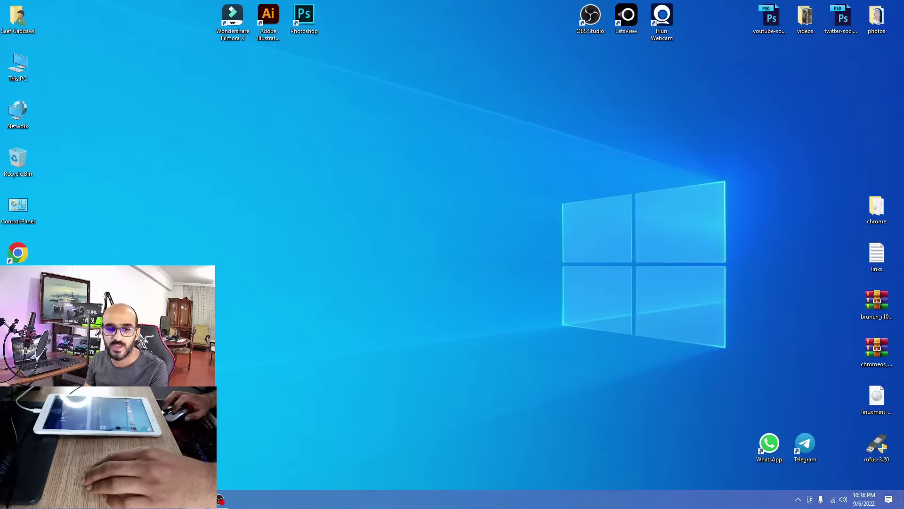
pyautogui.rightClick(19, 399)
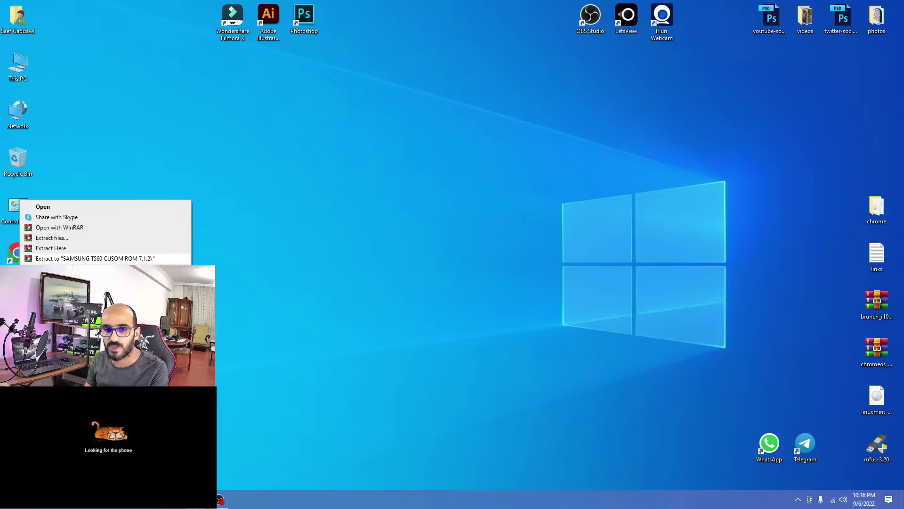
pyautogui.click(95, 259)
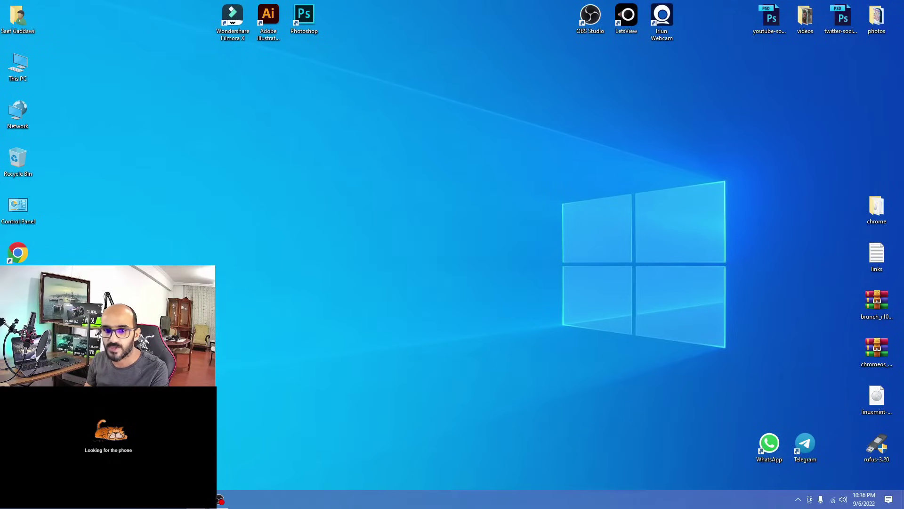
pyautogui.moveTo(54, 301); pyautogui.dragTo(22, 159)
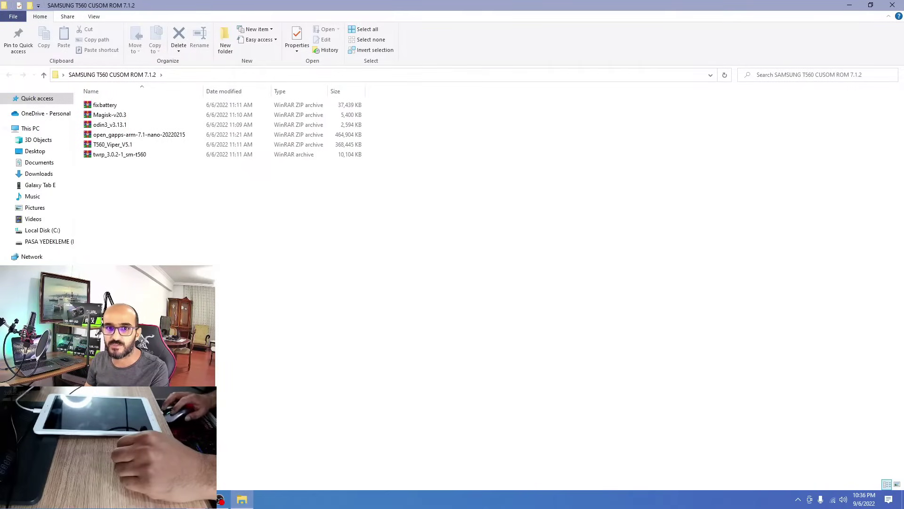
pyautogui.moveTo(113, 177); pyautogui.dragTo(113, 101)
pyautogui.click(141, 207)
pyautogui.moveTo(141, 207); pyautogui.dragTo(92, 97)
pyautogui.click(263, 210)
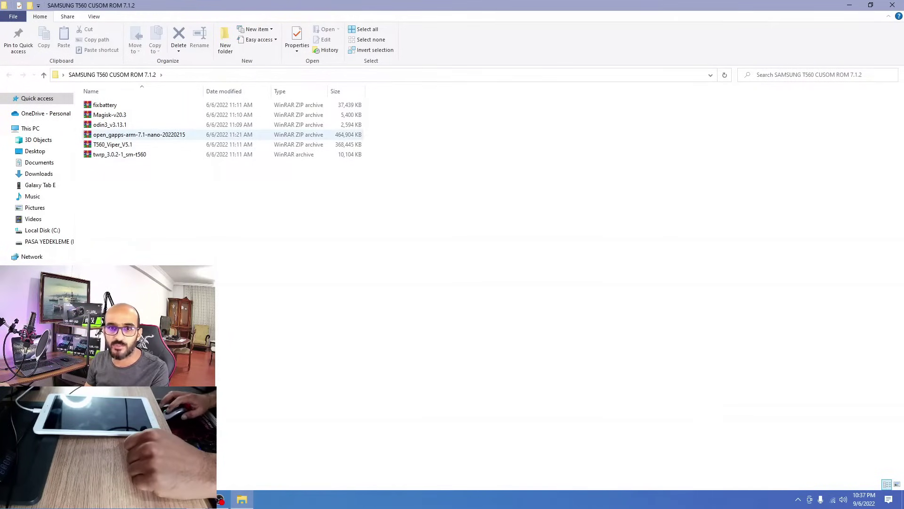
pyautogui.click(110, 125)
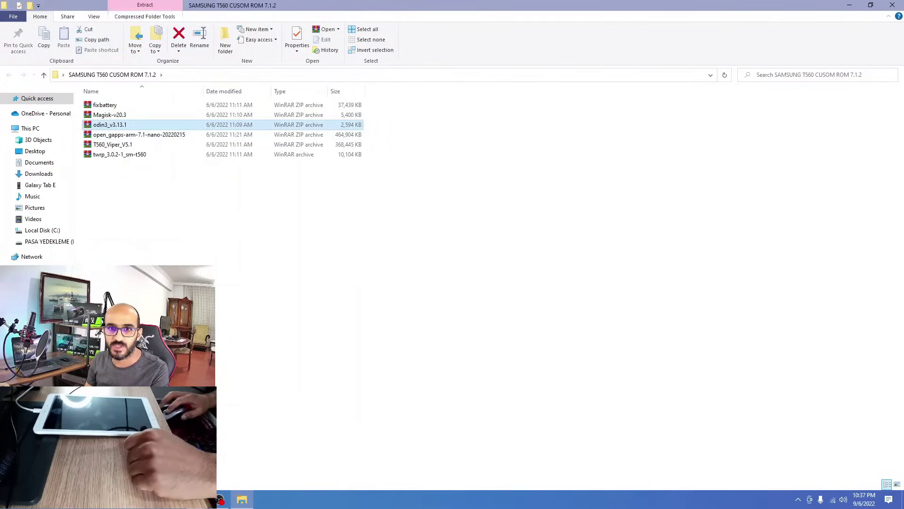
pyautogui.rightClick(94, 123)
pyautogui.rightClick(88, 123)
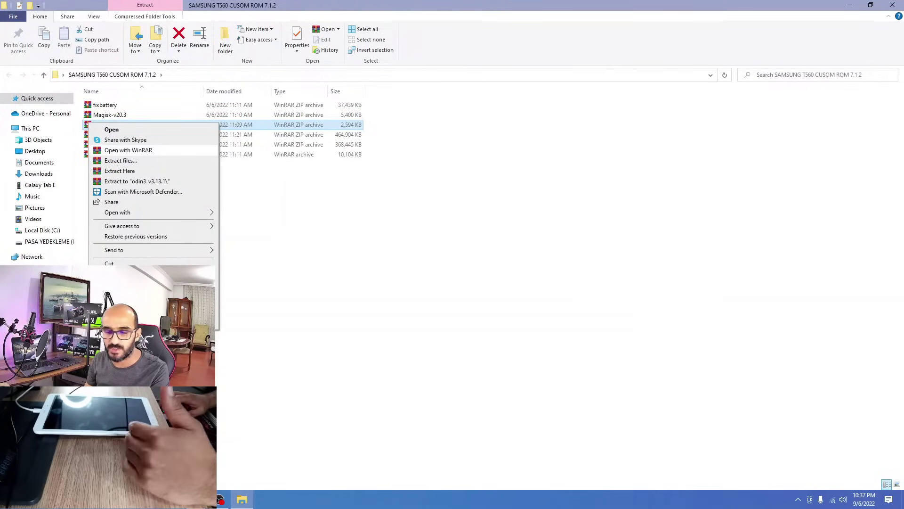
pyautogui.click(273, 198)
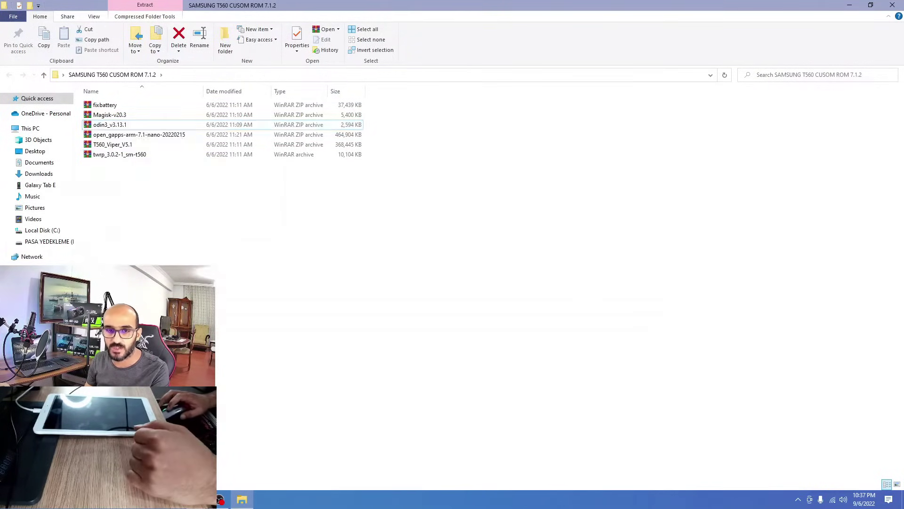
# - Extract the odin3_v3.13.1 archive into a folder of the same name and permanently delete the archive
pyautogui.rightClick(107, 125)
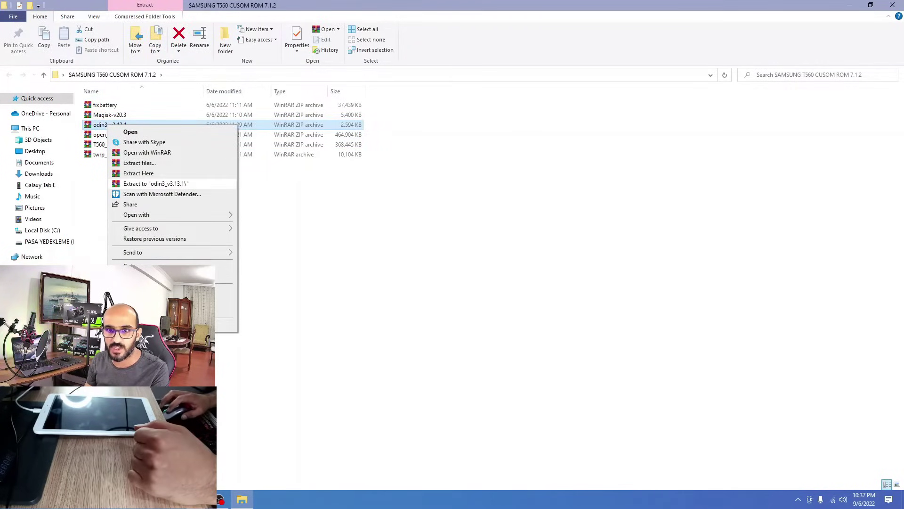
pyautogui.click(155, 184)
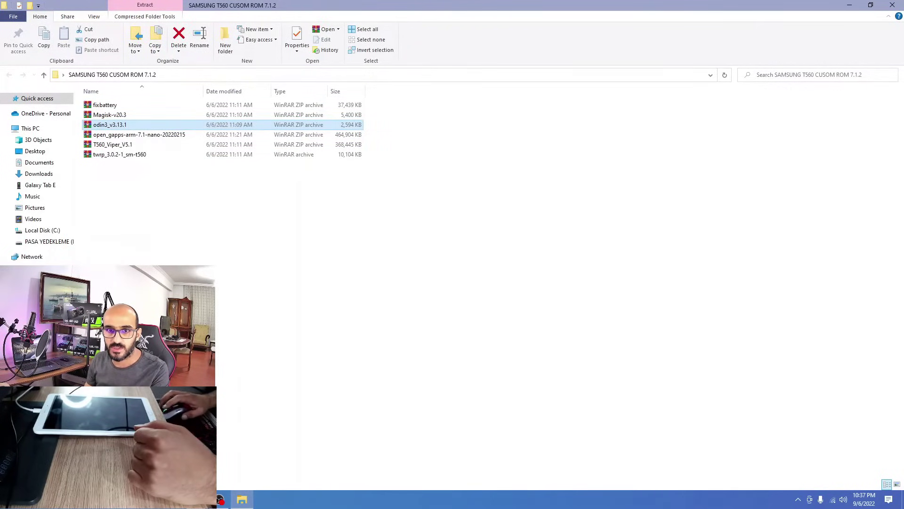
pyautogui.hotkey('shift', 'Delete')
pyautogui.press('Return')
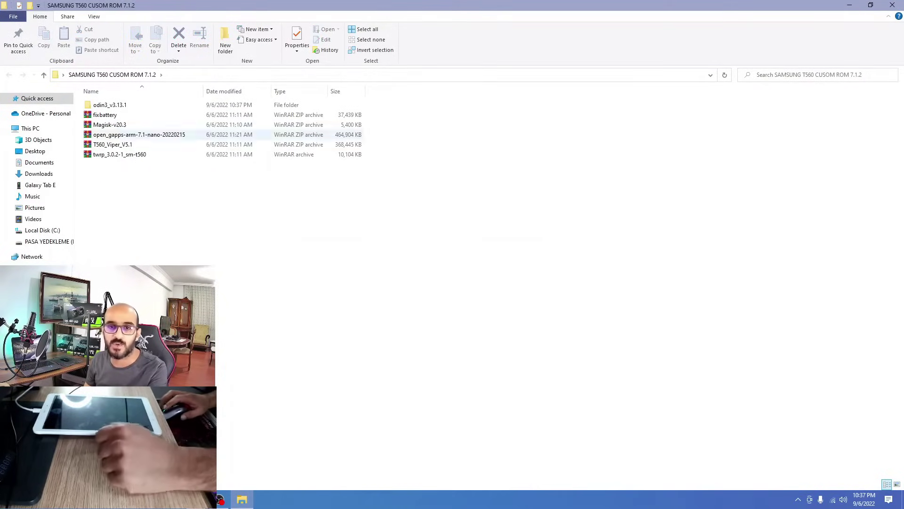
# - Move the nested Odin3 v3.13.1 folder out of odin3_v3.13.1 and up into the SAMSUNG T560 CUSOM ROM 7.1.2 folder
pyautogui.doubleClick(110, 105)
pyautogui.doubleClick(110, 105)
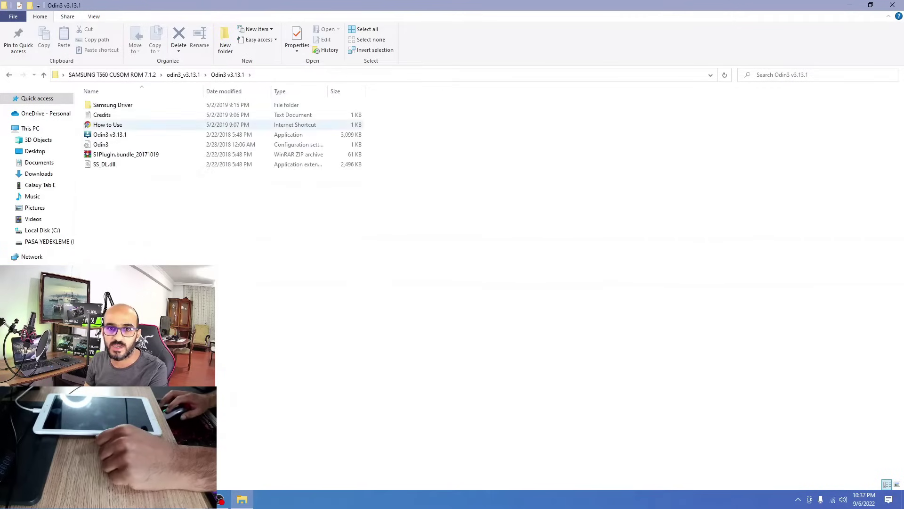
pyautogui.click(9, 75)
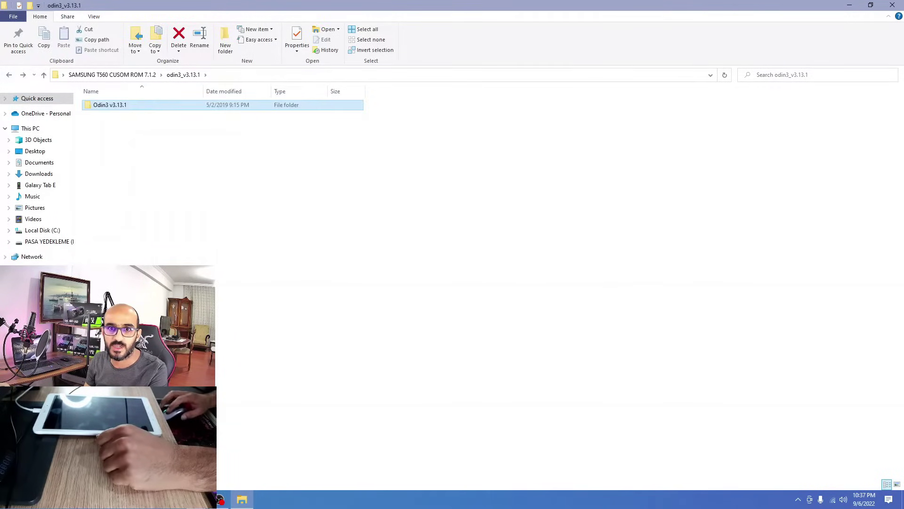
pyautogui.rightClick(96, 101)
pyautogui.click(121, 273)
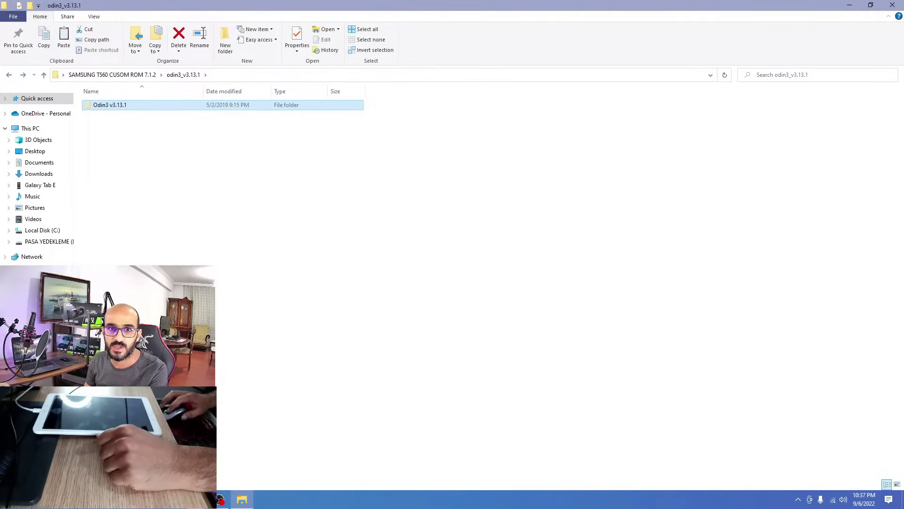
pyautogui.click(9, 75)
pyautogui.rightClick(119, 181)
pyautogui.click(141, 245)
# - Permanently delete the emptied odin3_v3.13.1 folder
pyautogui.click(110, 105)
pyautogui.hotkey('shift', 'Delete')
pyautogui.press('Return')
# - Open the driver website through the Download shortcut in the Samsung Driver subfolder of Odin3 v3.13.1
pyautogui.doubleClick(110, 154)
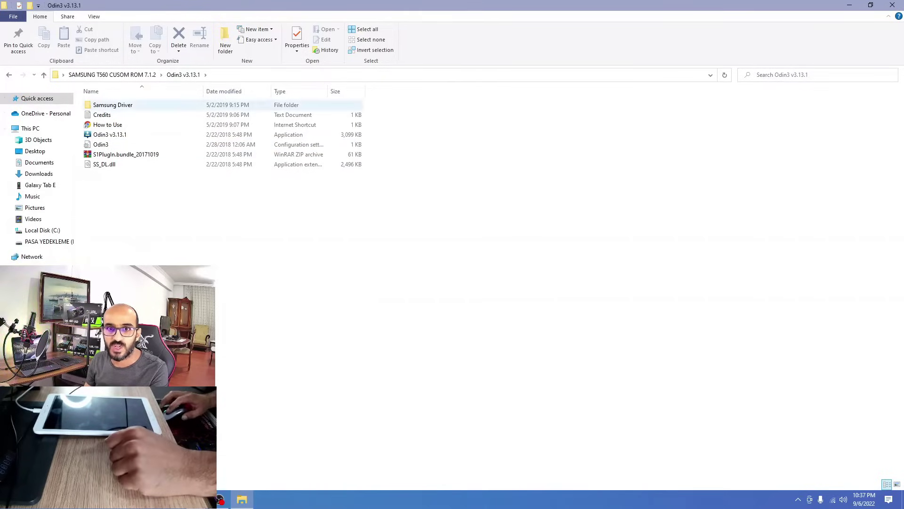
pyautogui.doubleClick(112, 105)
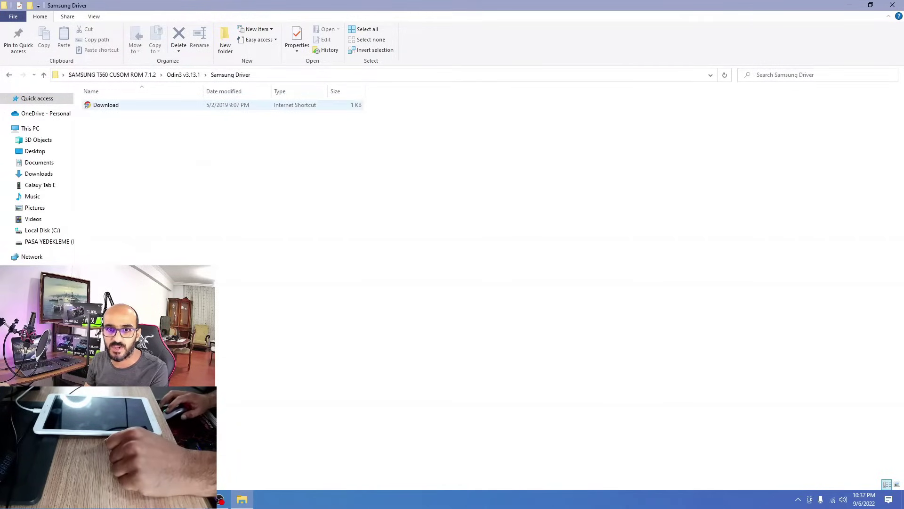
pyautogui.doubleClick(105, 106)
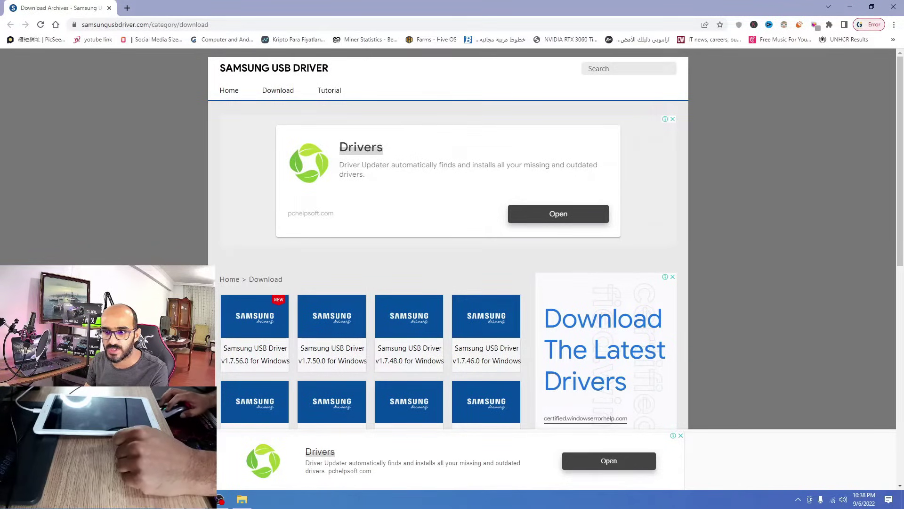
# - Download Samsung USB Driver v1.7.56.0 for Windows and save the zip file to the Desktop
pyautogui.click(255, 347)
pyautogui.click(488, 323)
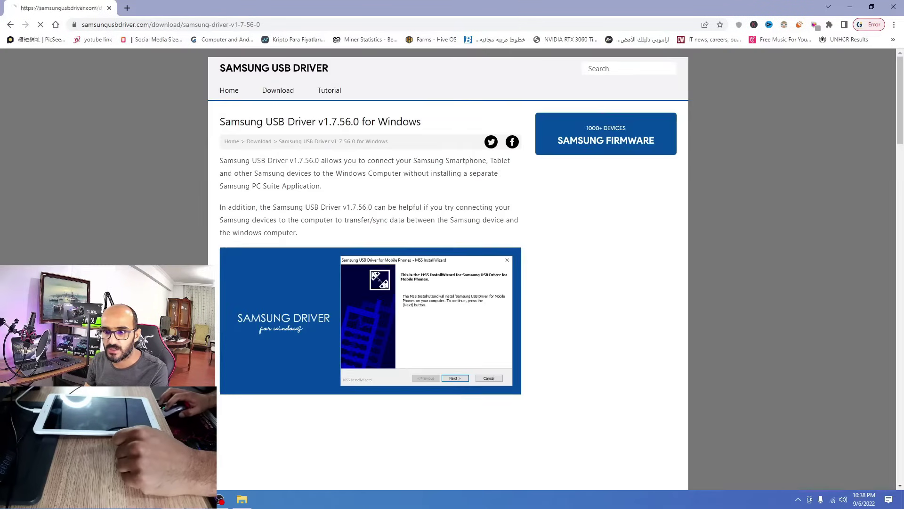
pyautogui.scroll(-8, 448, 269)
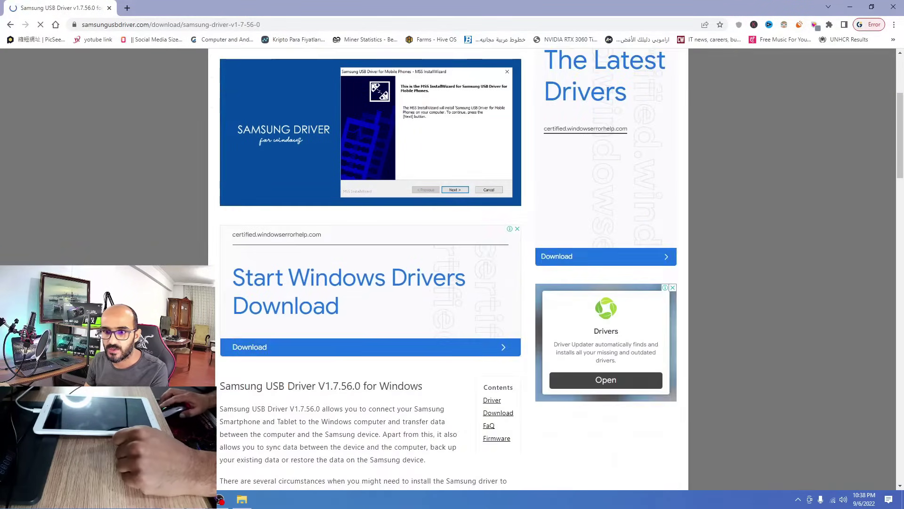
pyautogui.scroll(-8, 370, 269)
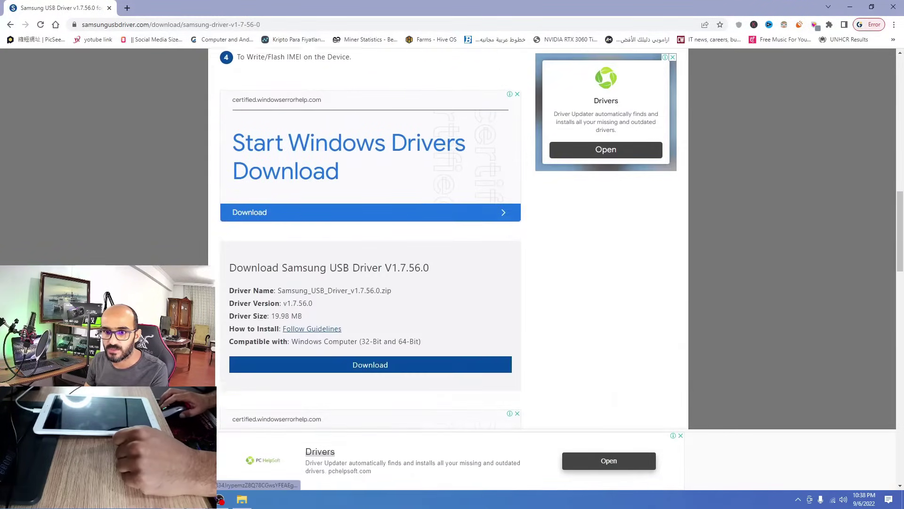
pyautogui.scroll(-2, 370, 269)
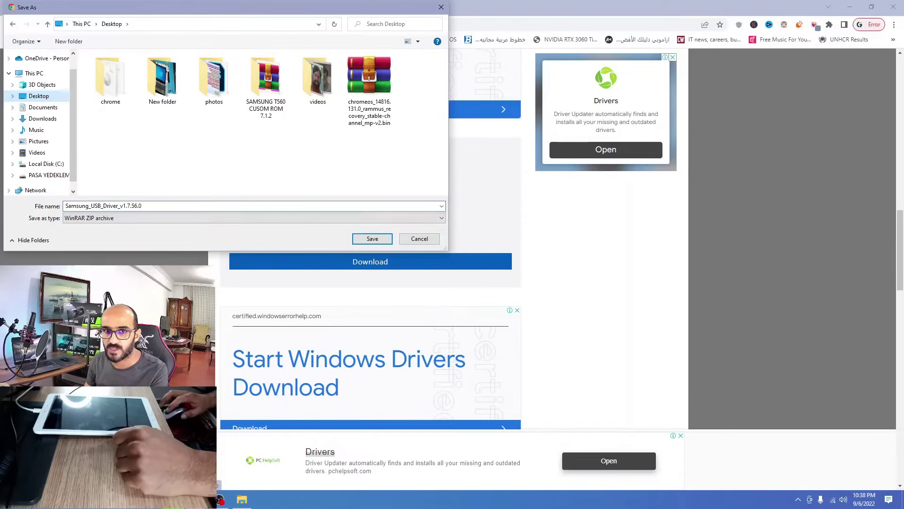
pyautogui.click(372, 239)
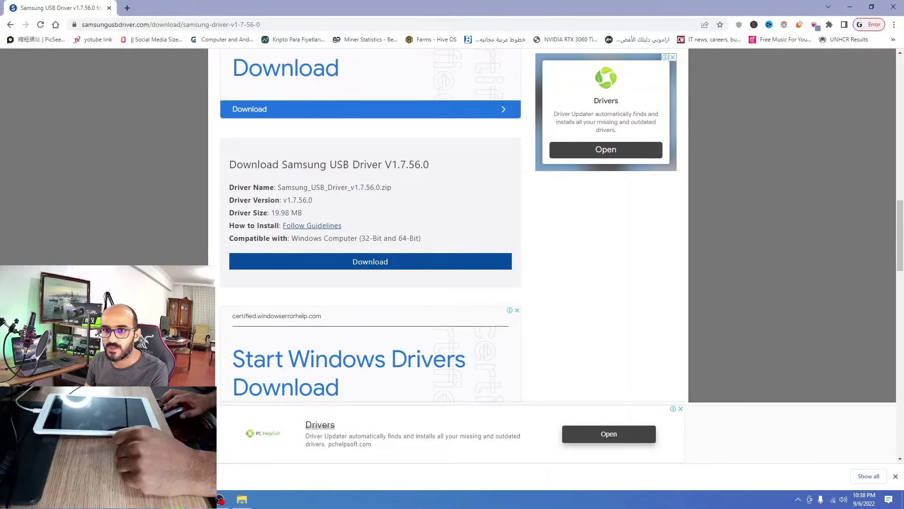
# - Locate the downloaded Samsung_USB_Driver_v1.7.56.0 zip from the browser's download list and extract it into a folder of the same name
pyautogui.click(868, 476)
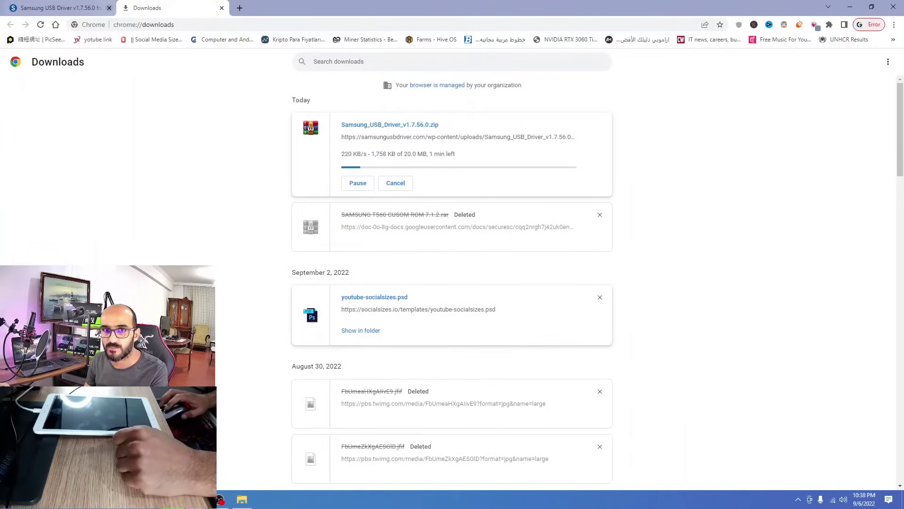
pyautogui.click(110, 8)
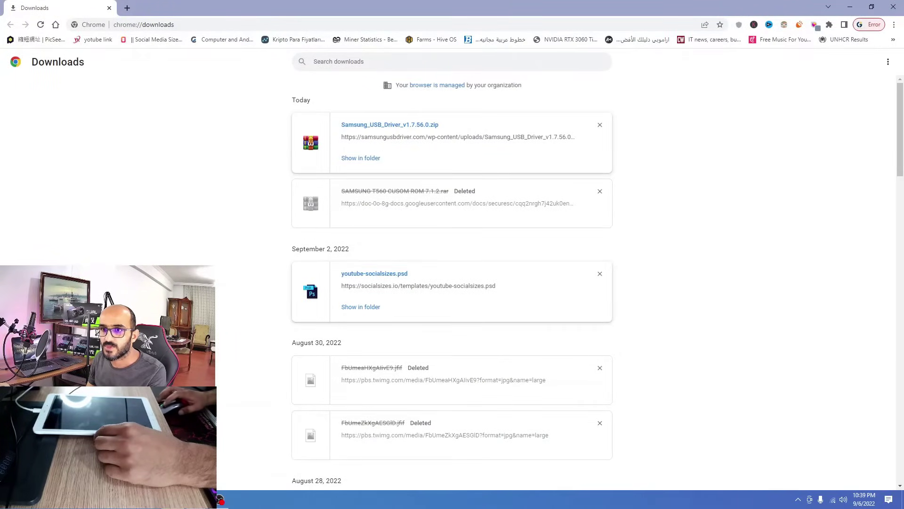
pyautogui.click(361, 158)
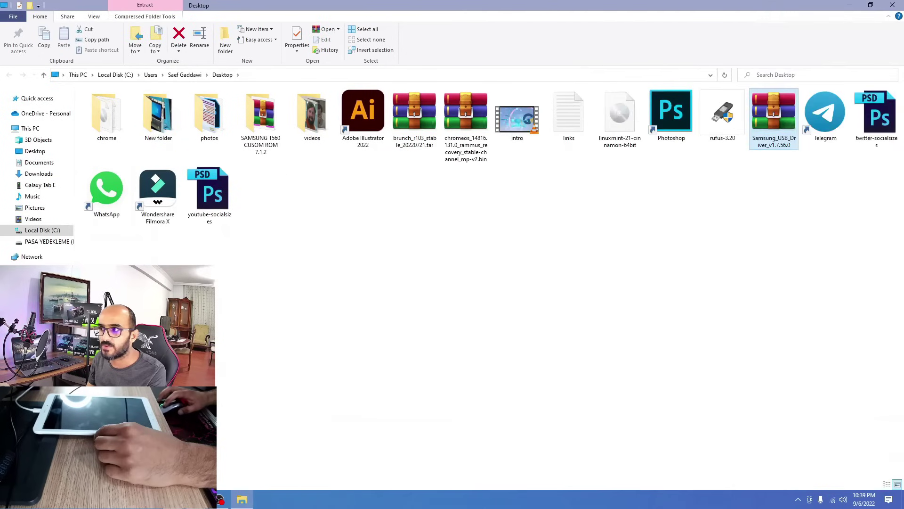
pyautogui.rightClick(744, 113)
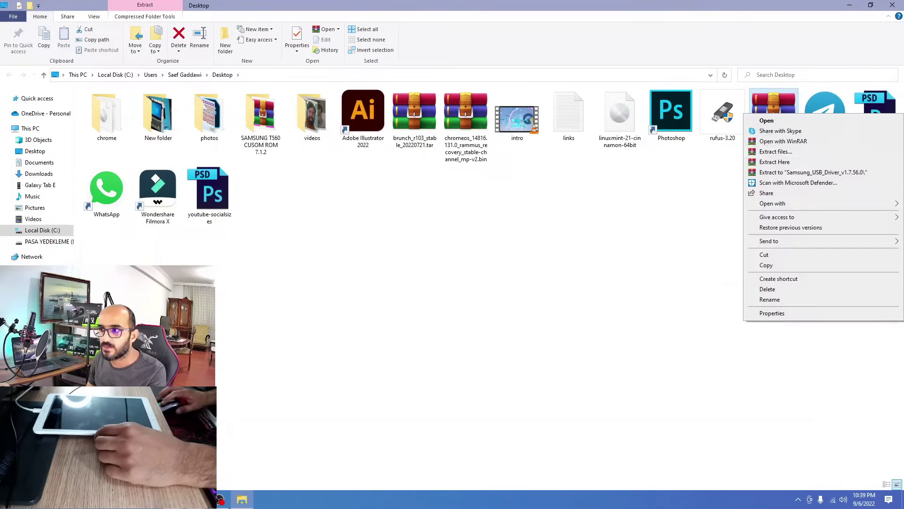
pyautogui.click(801, 172)
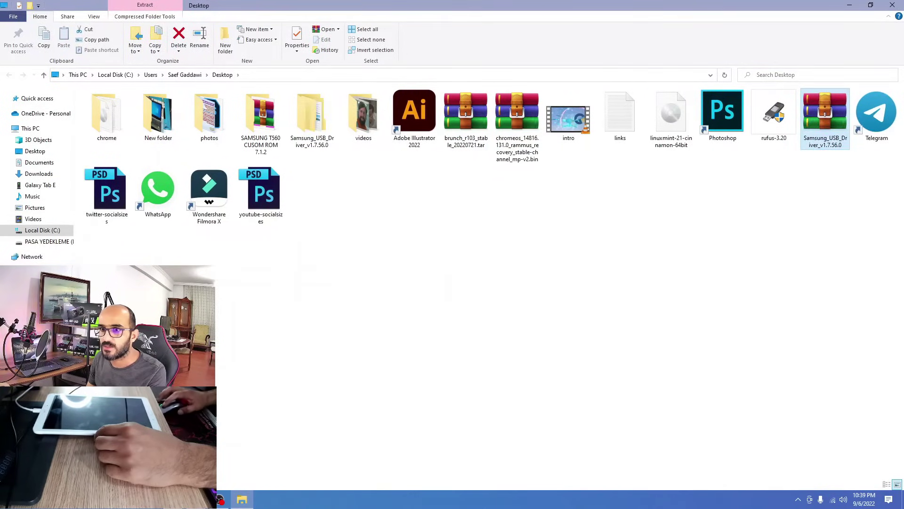
# - Run the installer from the extracted Samsung_USB_Driver_v1.7.56.0 folder and complete the installation with Arabic as language and Arabs as region
pyautogui.doubleClick(312, 117)
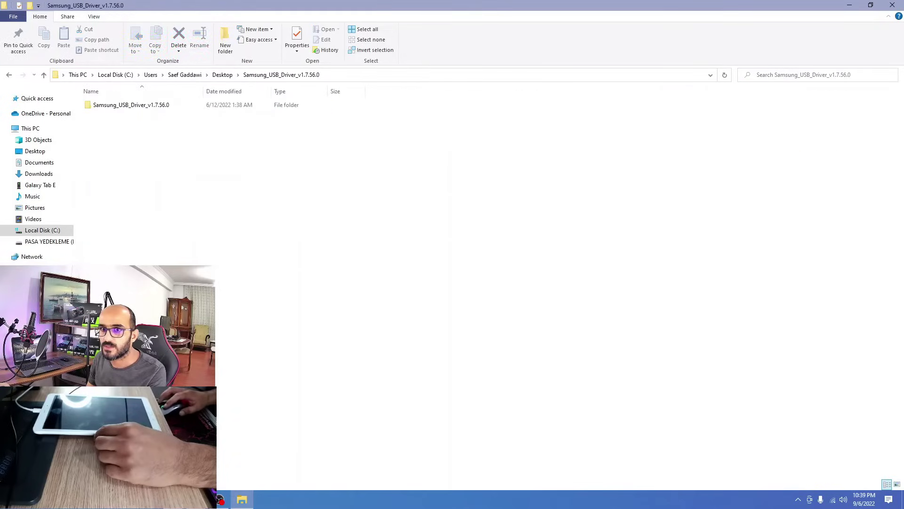
pyautogui.doubleClick(131, 105)
pyautogui.doubleClick(130, 135)
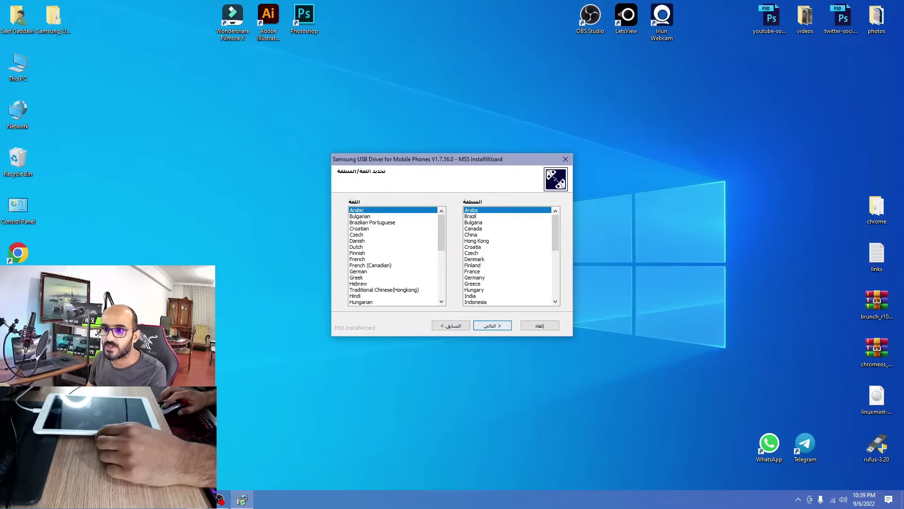
pyautogui.click(493, 325)
pyautogui.click(493, 325)
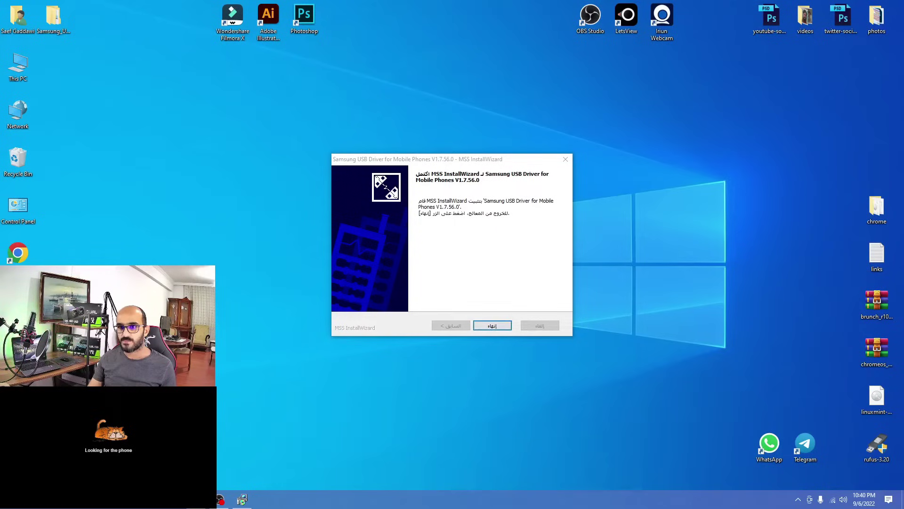
pyautogui.click(492, 326)
# - Refresh the desktop and reopen the SAMSUNG T560 CUSOM ROM 7.1.2 folder with its Odin3 v3.13.1 folder selected
pyautogui.rightClick(253, 184)
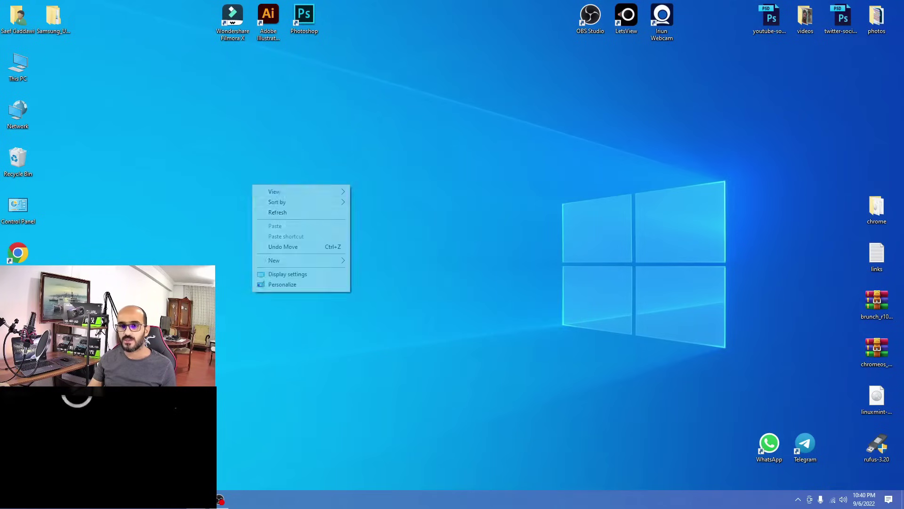
pyautogui.click(278, 212)
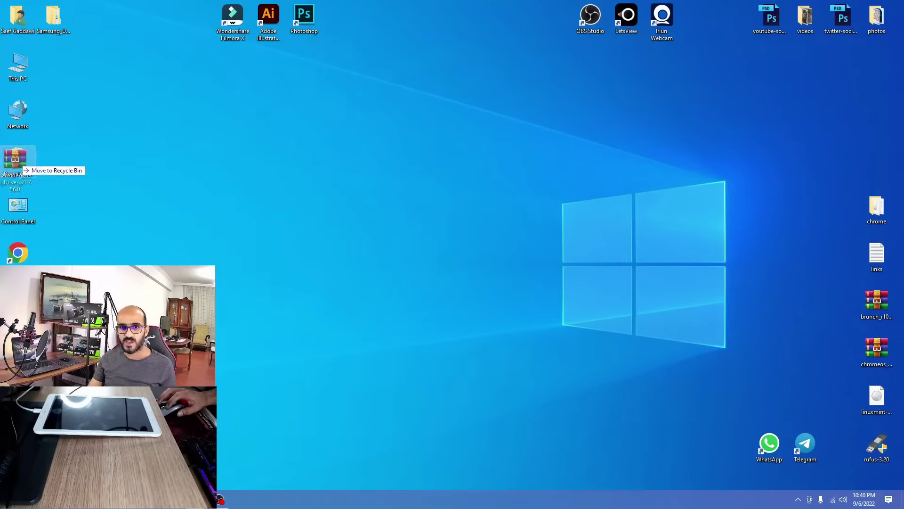
pyautogui.doubleClick(18, 301)
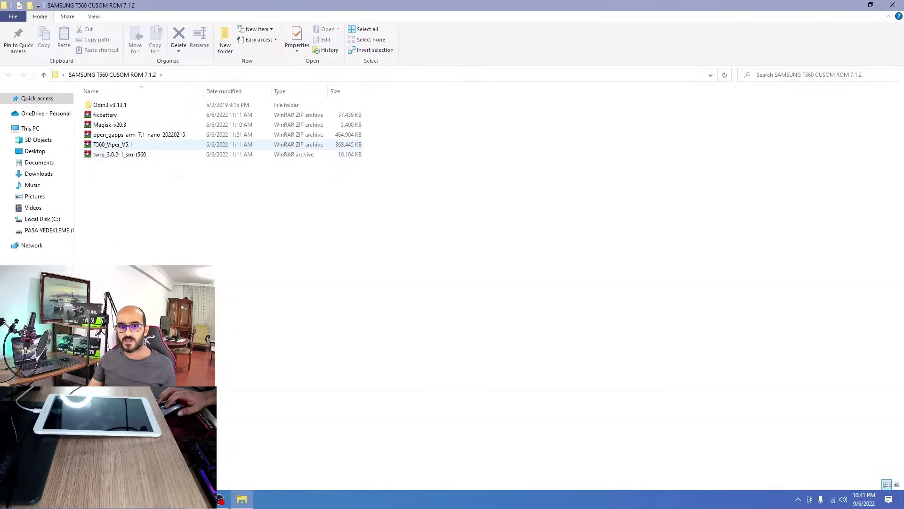
pyautogui.click(109, 105)
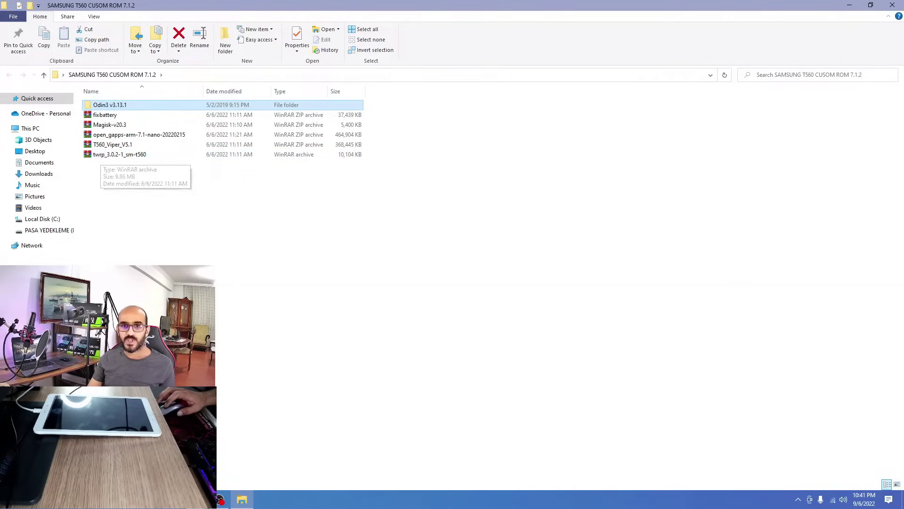
# - Copy the fixbattery, Magisk-v20.3, open_gapps-arm-7.1-nano-20220215 and T560_Viper_V5.1 archives from the SAMSUNG T560 CUSOM ROM 7.1.2 folder
pyautogui.click(198, 188)
pyautogui.hotkey('ctrl', 'a')
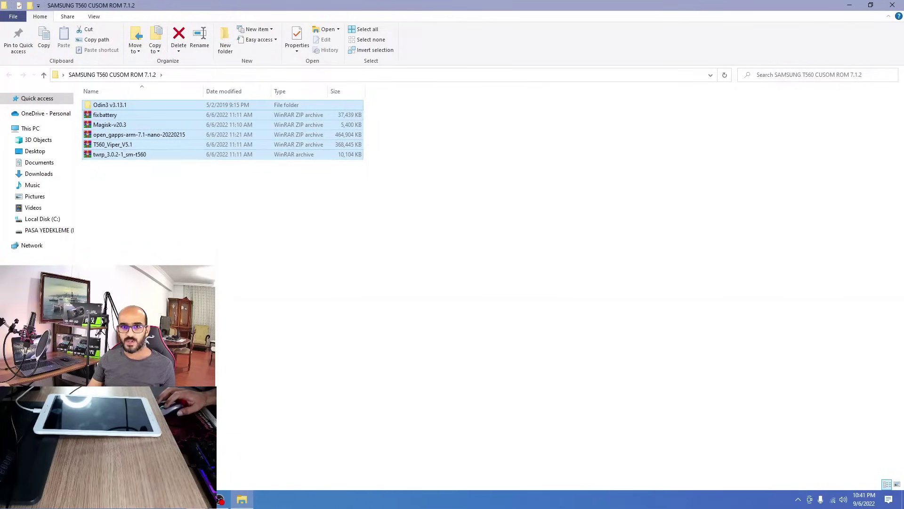
pyautogui.hotkey('ctrl', 'space')
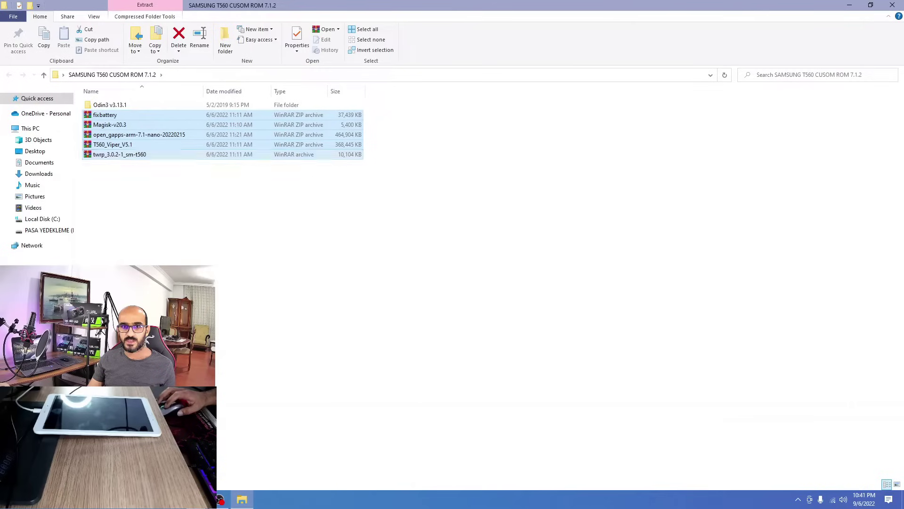
pyautogui.keyDown('ctrl'); pyautogui.click(119, 155); pyautogui.keyUp('ctrl')
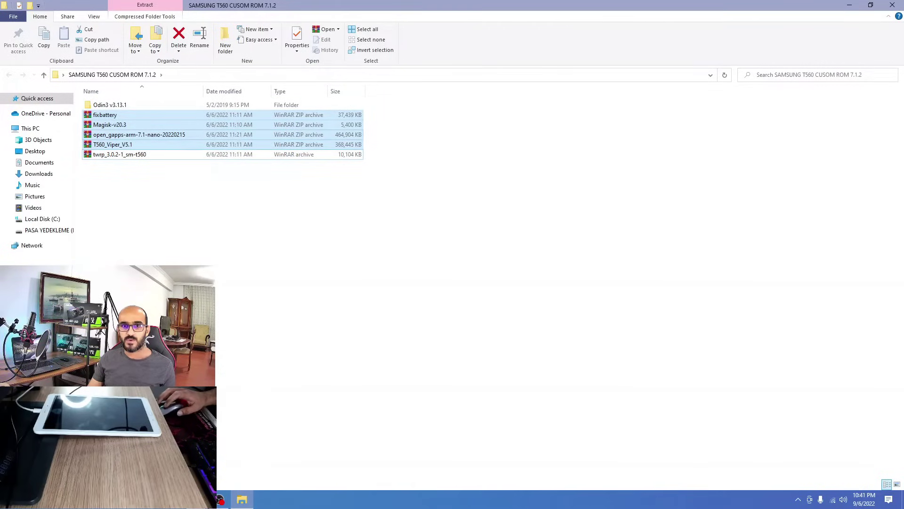
pyautogui.rightClick(127, 134)
pyautogui.click(156, 297)
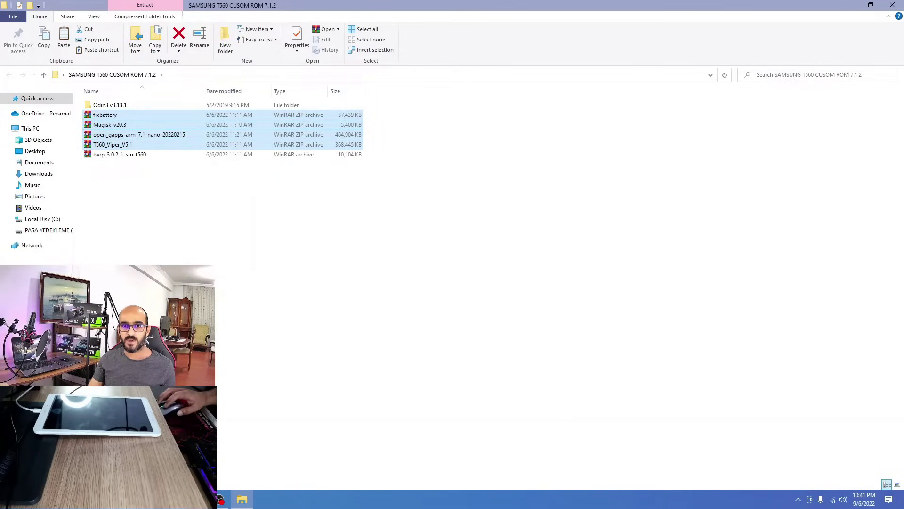
pyautogui.rightClick(110, 125)
pyautogui.click(142, 288)
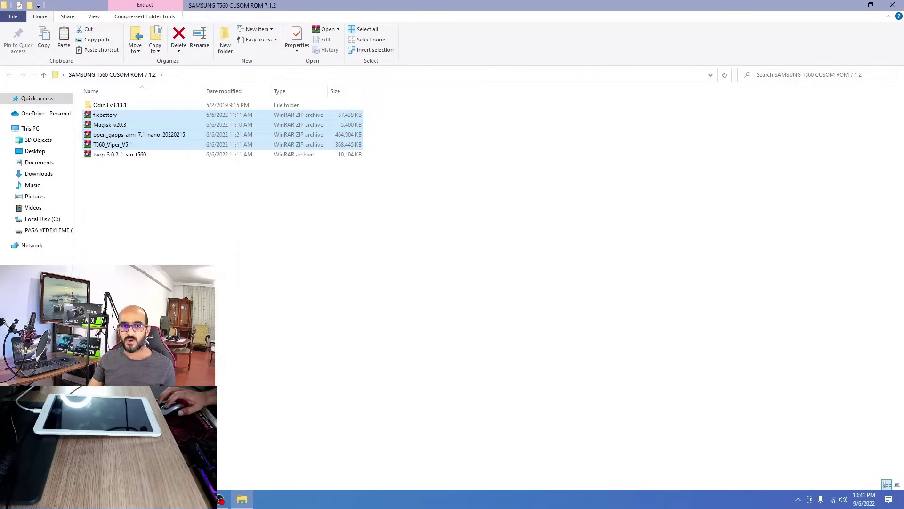
# - Open the Galaxy Tab E's internal Tablet storage from This PC and paste the copied archives into its root
pyautogui.press('super+d')
pyautogui.doubleClick(18, 66)
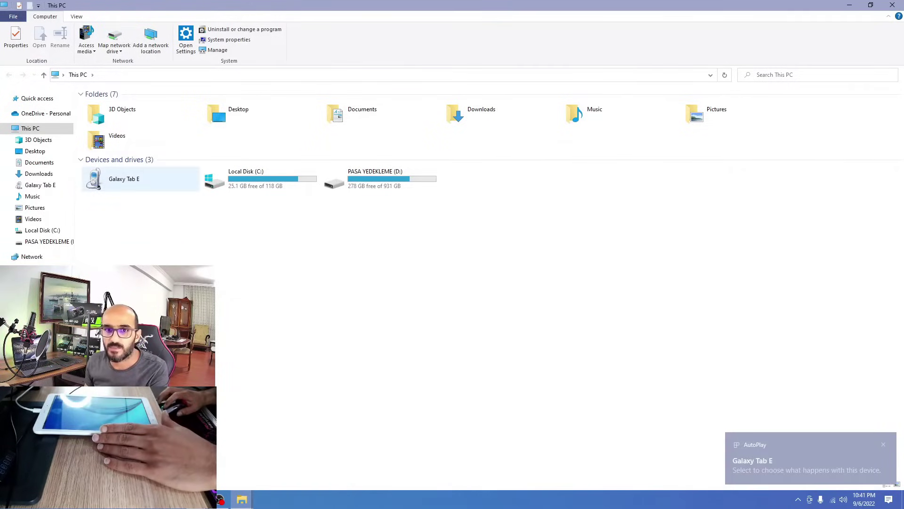
pyautogui.doubleClick(140, 179)
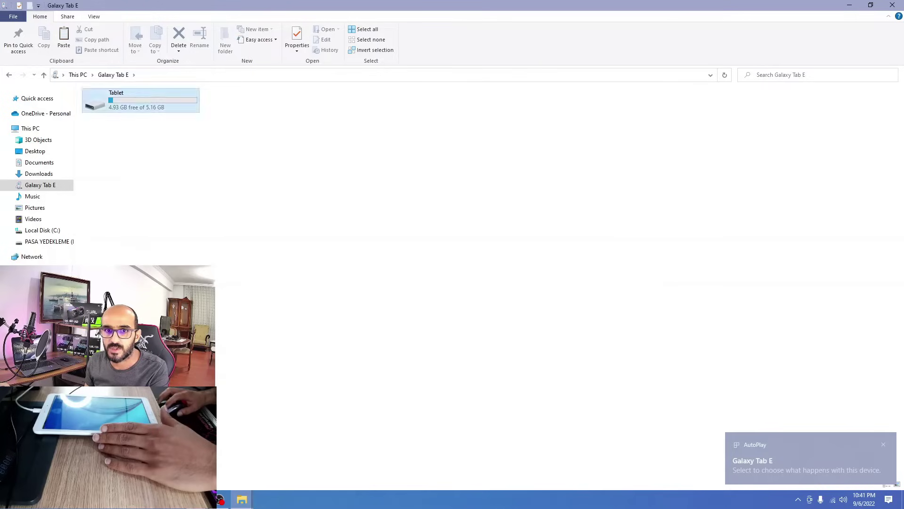
pyautogui.doubleClick(141, 100)
pyautogui.rightClick(321, 207)
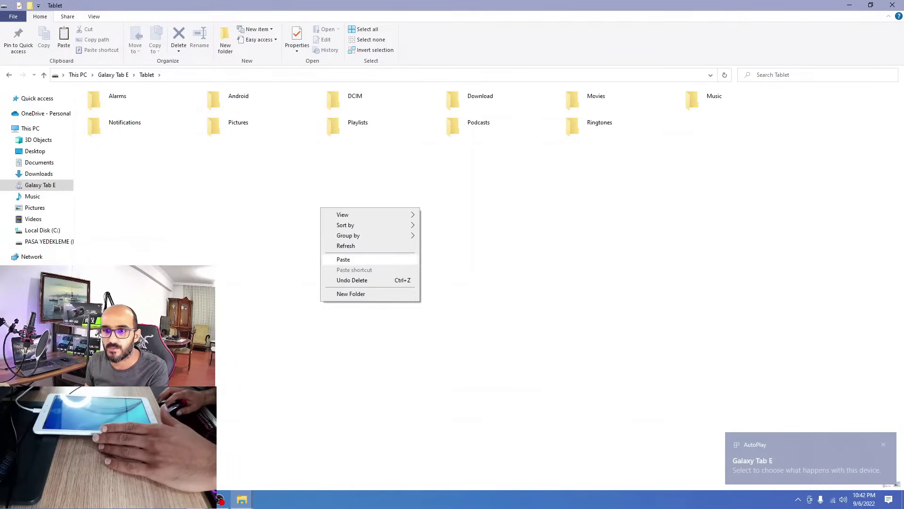
pyautogui.click(343, 259)
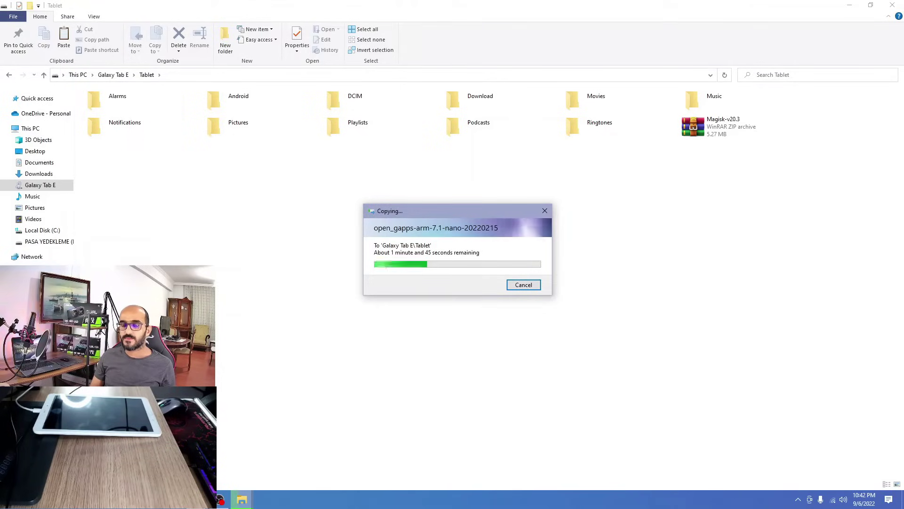
pyautogui.moveTo(452, 211); pyautogui.dragTo(560, 208)
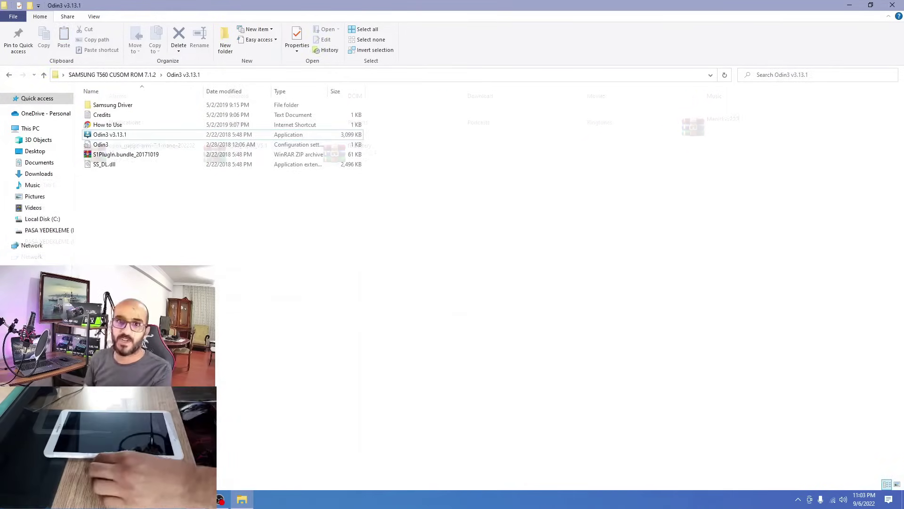
# - Launch the Odin3 v3.13.1 application from its folder inside SAMSUNG T560 CUSOM ROM 7.1.2 and acknowledge the startup warning
pyautogui.click(112, 75)
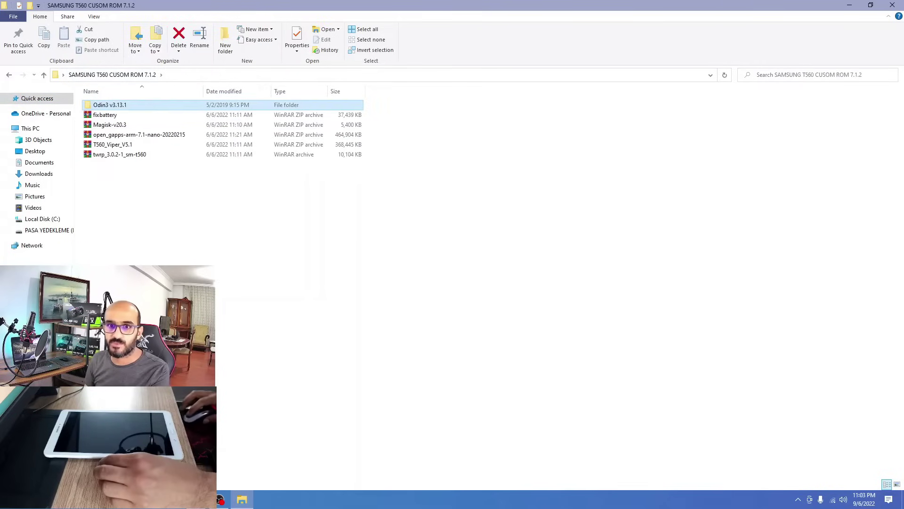
pyautogui.doubleClick(111, 105)
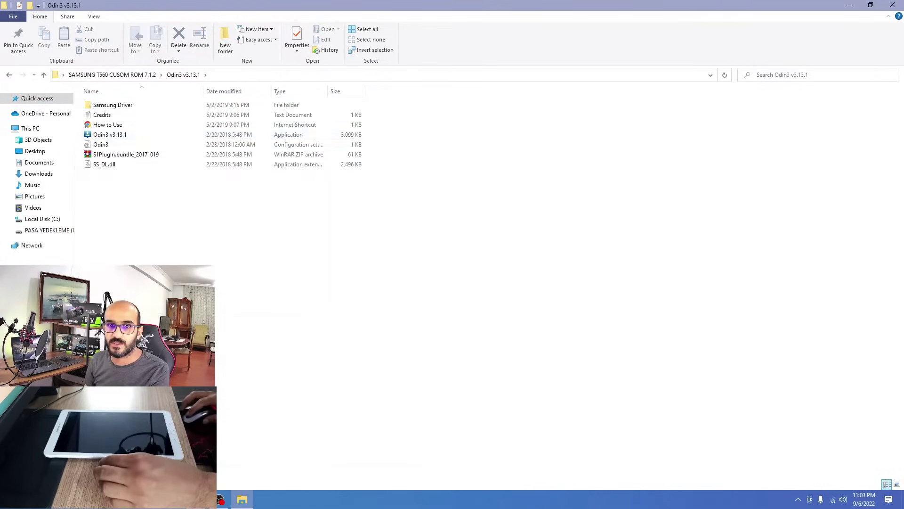
pyautogui.doubleClick(110, 134)
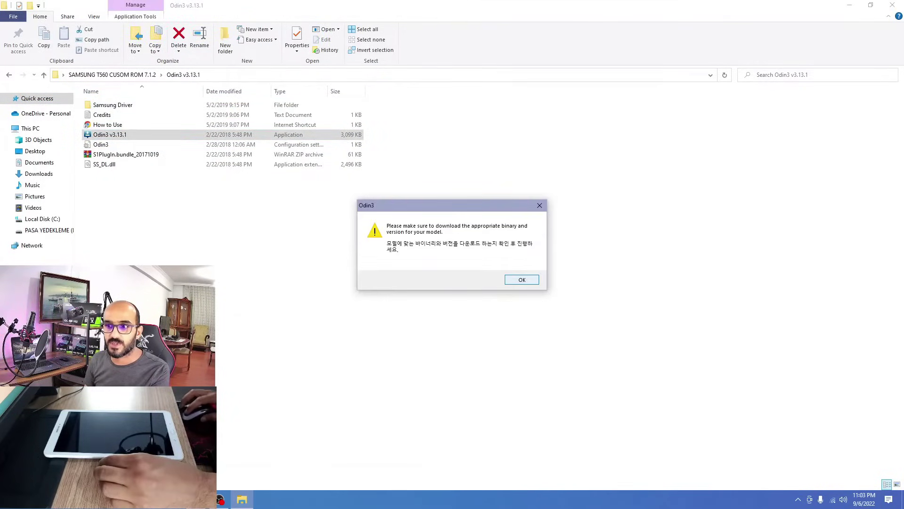
pyautogui.click(522, 280)
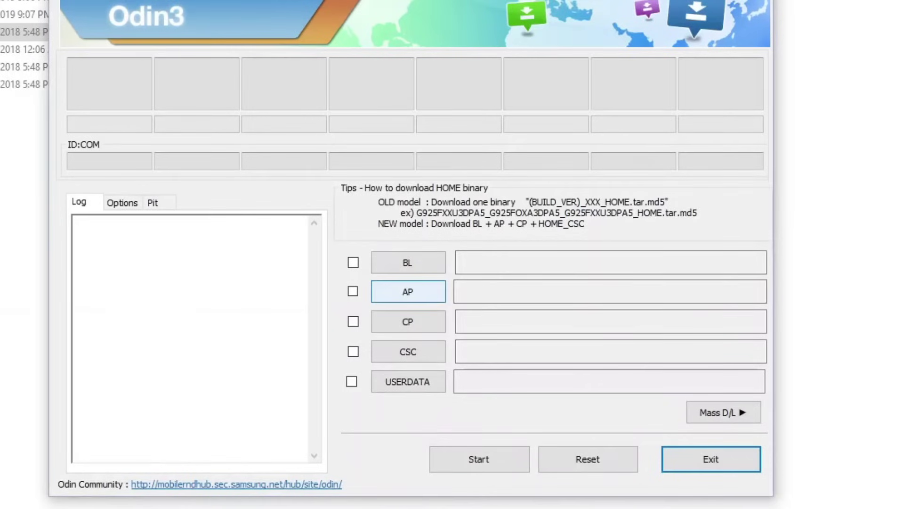
# - Load the twrp_3.0.2-1_sm-t560 archive into Odin's AP slot
pyautogui.click(408, 291)
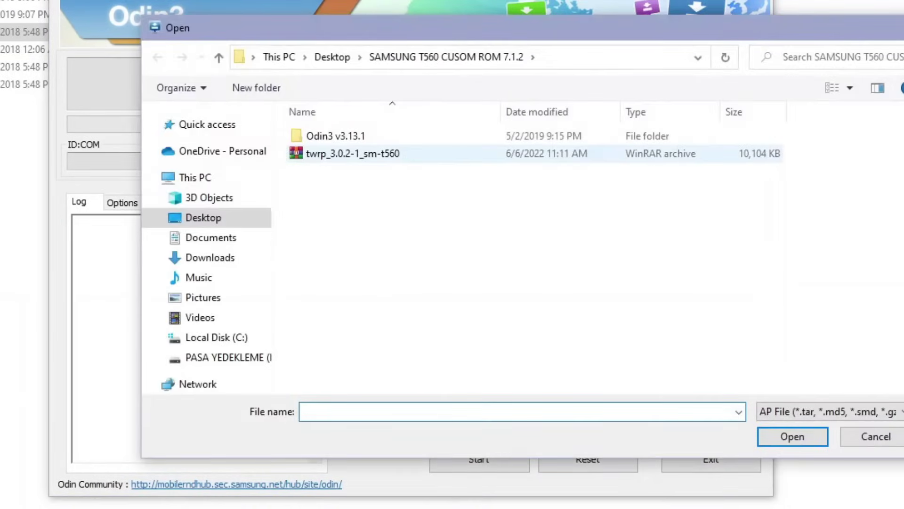
pyautogui.click(353, 153)
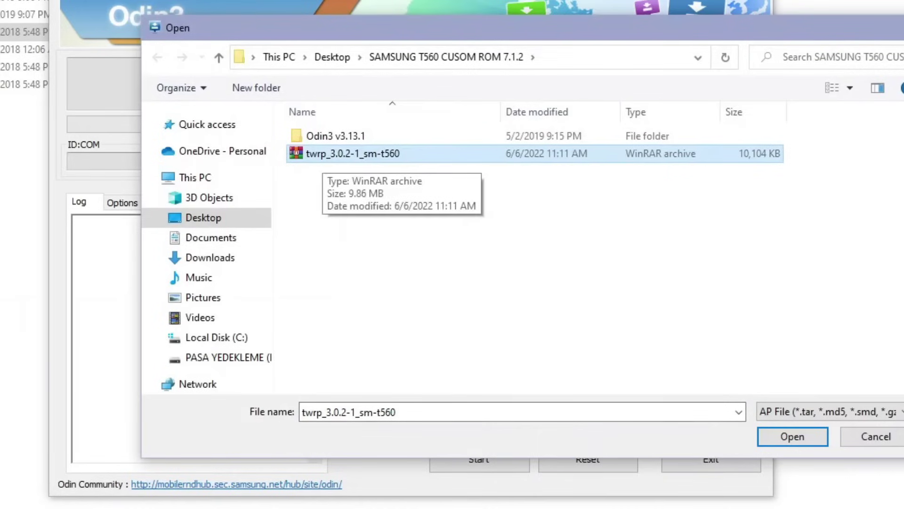
pyautogui.click(793, 436)
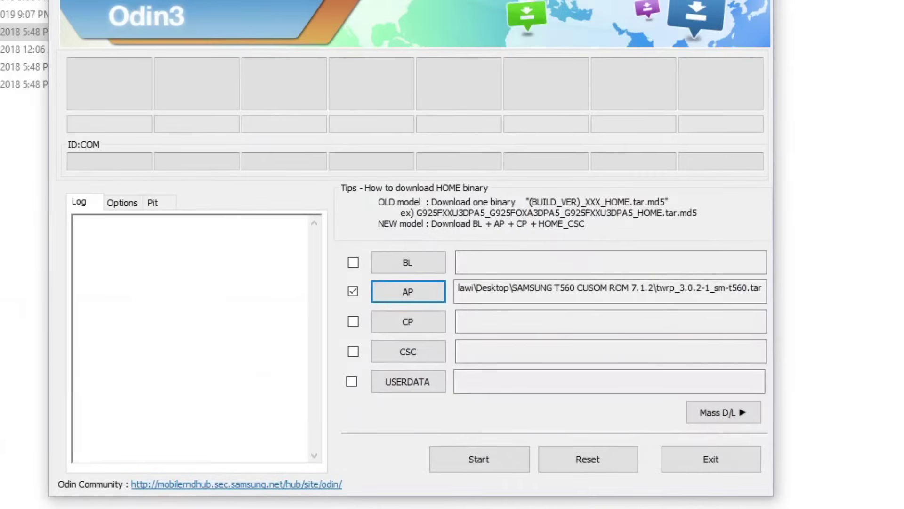
# - Turn off Auto Reboot in Odin's flashing options, return to the log and try to start the flash
pyautogui.click(122, 202)
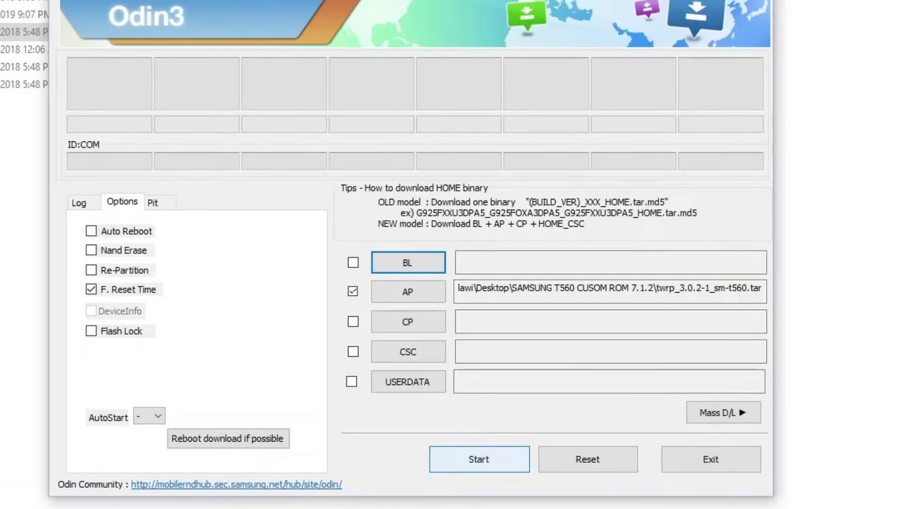
pyautogui.click(79, 202)
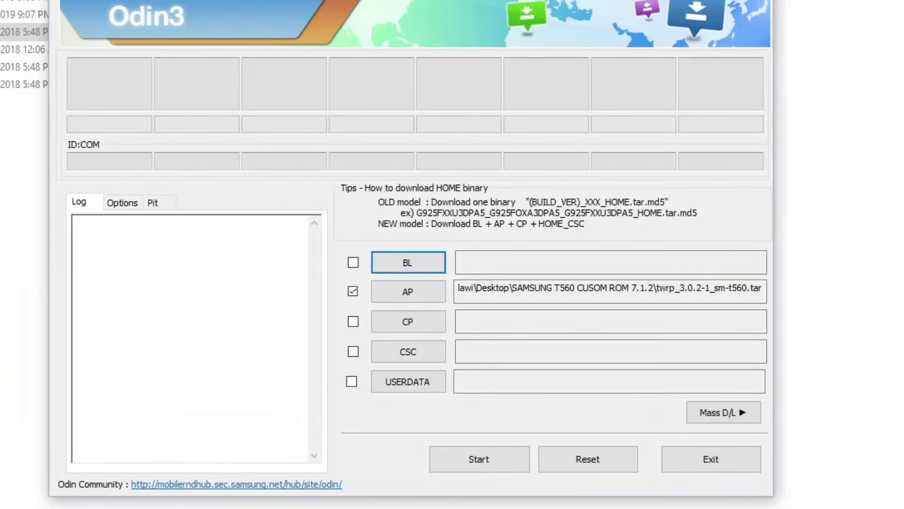
pyautogui.click(479, 459)
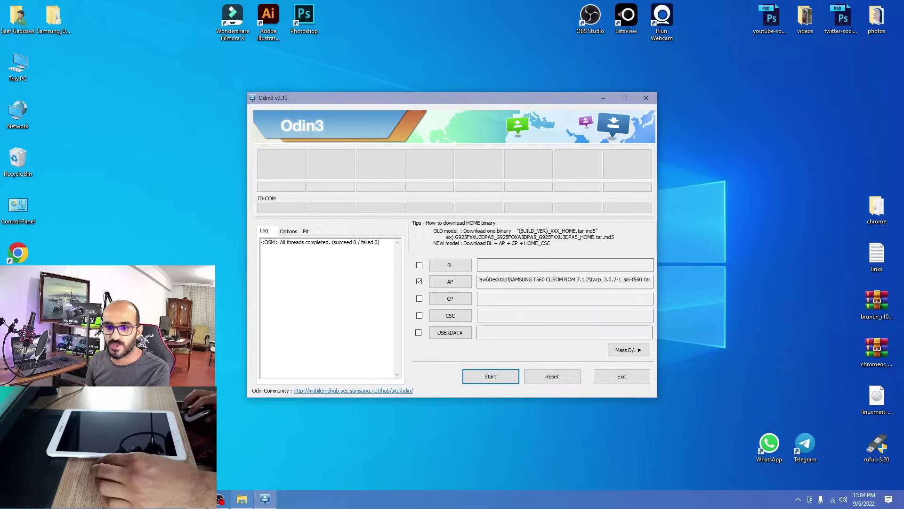
pyautogui.click(220, 499)
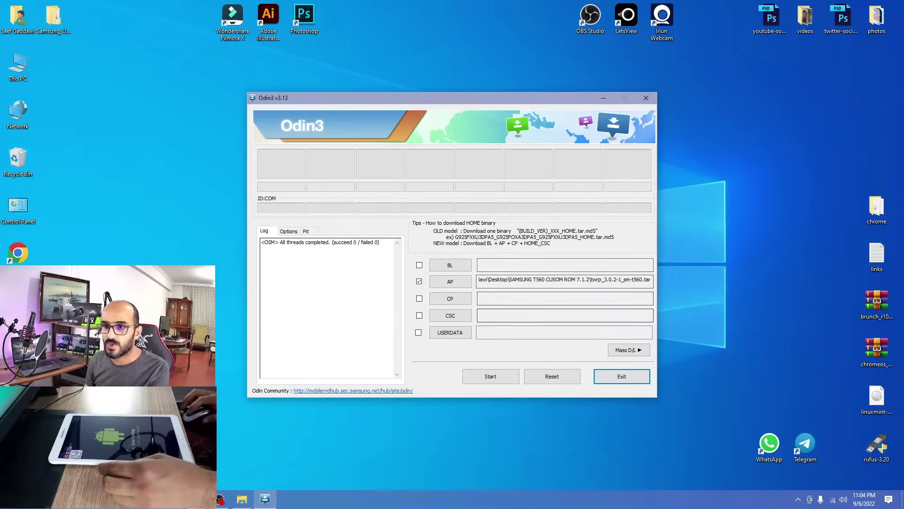
# - Reselect twrp_3.0.2-1_sm-t560 as Odin's AP file and flash it to the tablet connected in download mode
pyautogui.moveTo(424, 94); pyautogui.dragTo(403, 93)
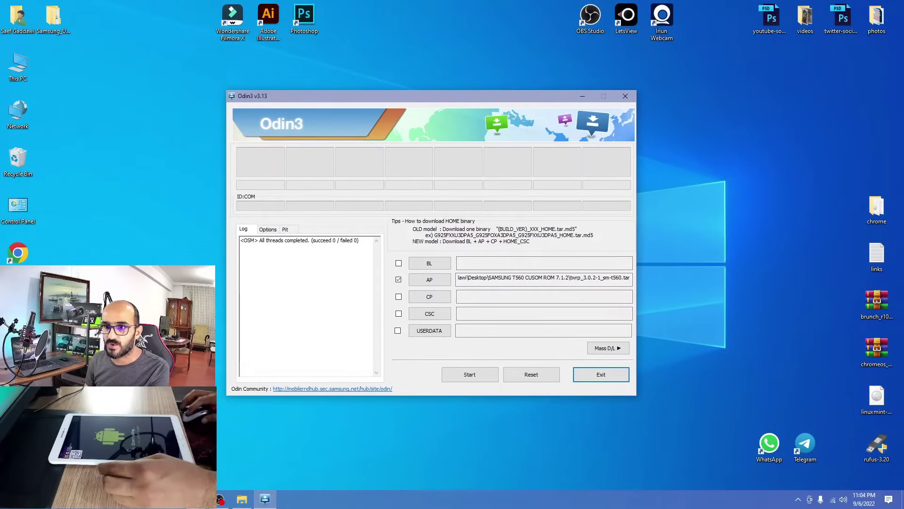
pyautogui.click(429, 279)
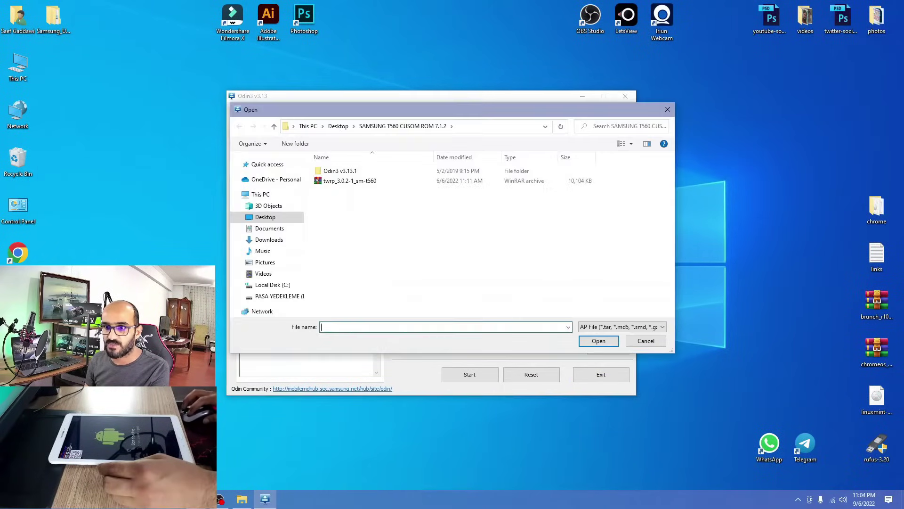
pyautogui.click(333, 182)
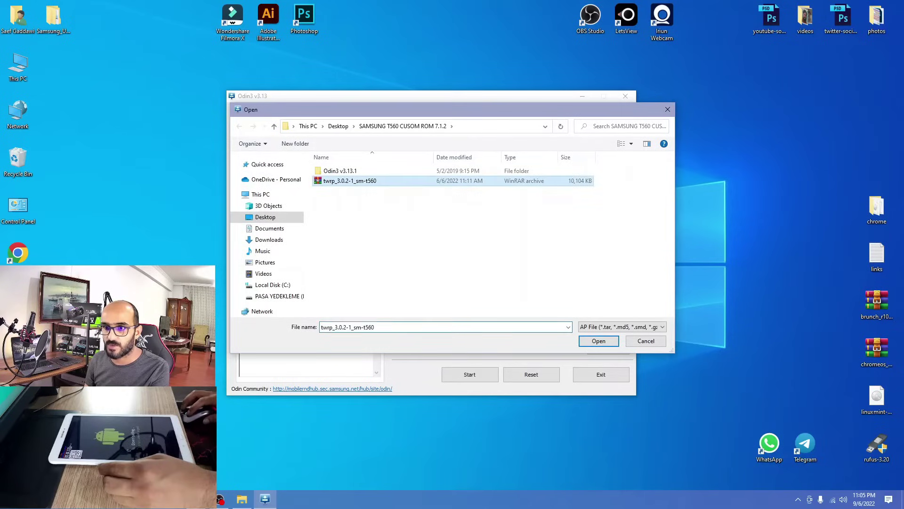
pyautogui.click(599, 341)
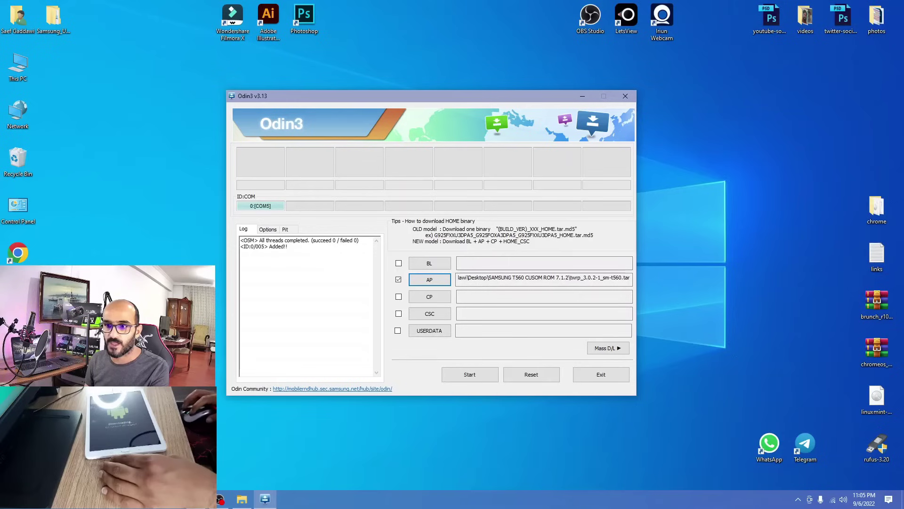
pyautogui.click(470, 375)
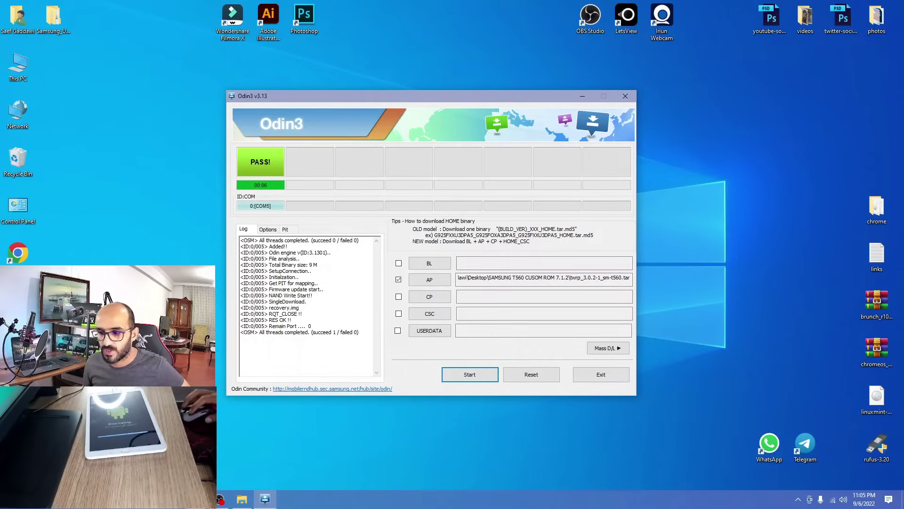
# - Exit Odin and refresh the desktop
pyautogui.click(601, 374)
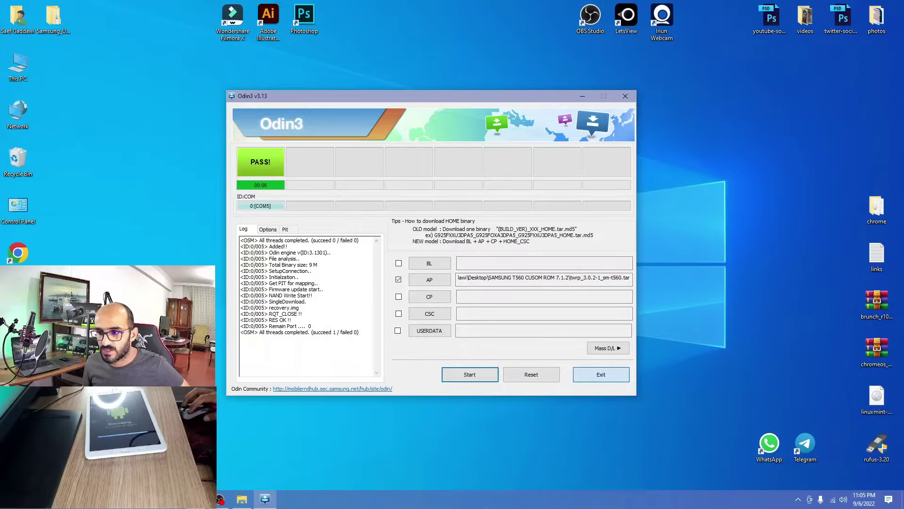
pyautogui.rightClick(291, 227)
pyautogui.click(317, 254)
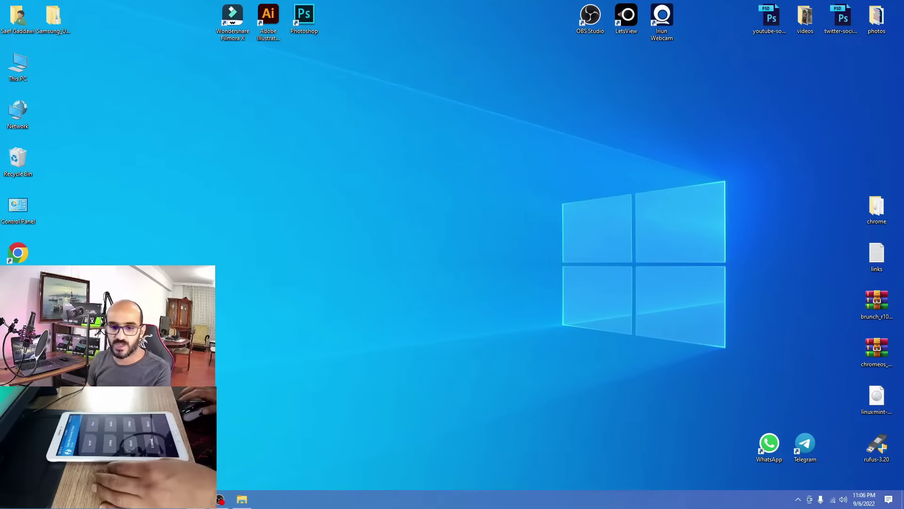
pyautogui.click(220, 500)
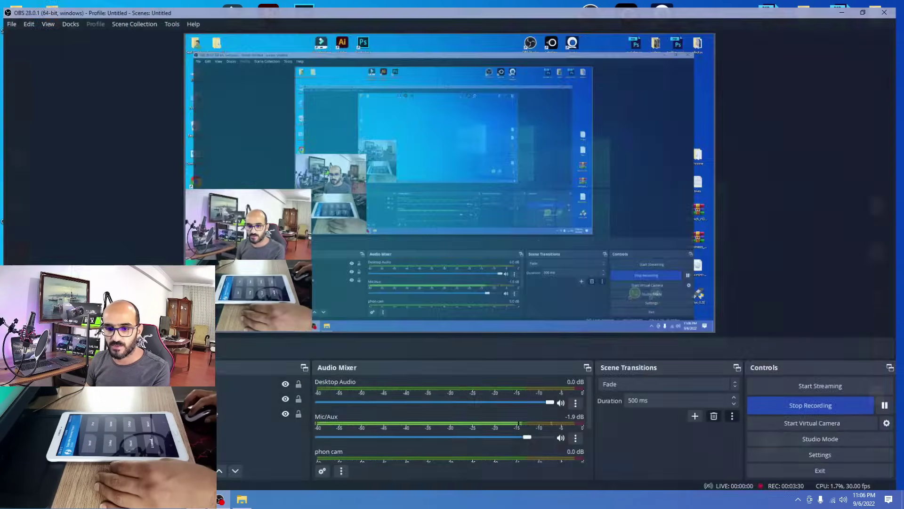